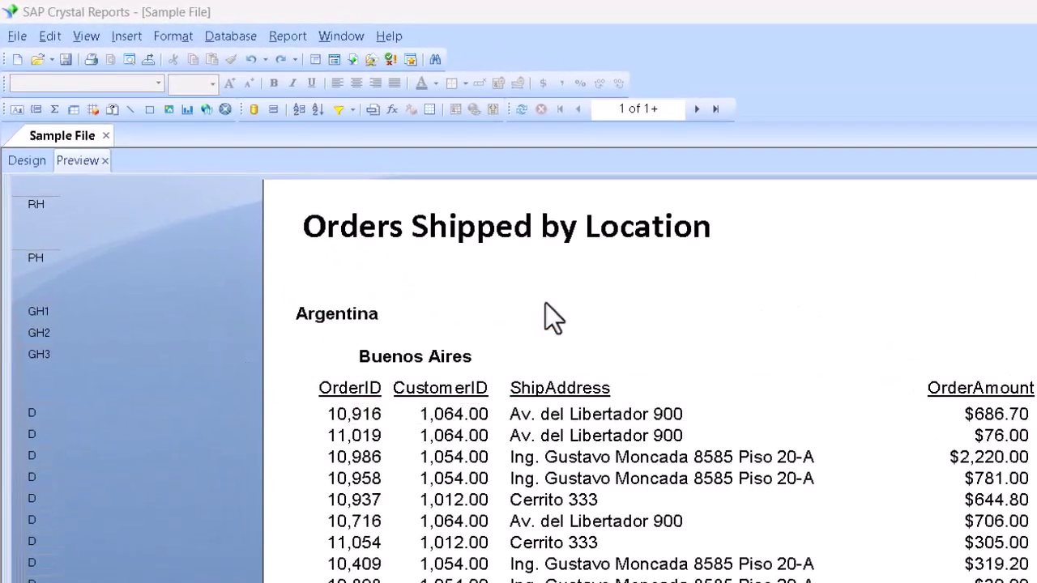
Switch the report to design view and open the Section Expert for Group Header #2 (Orders.ShipRegion)
click(401, 380)
click(18, 160)
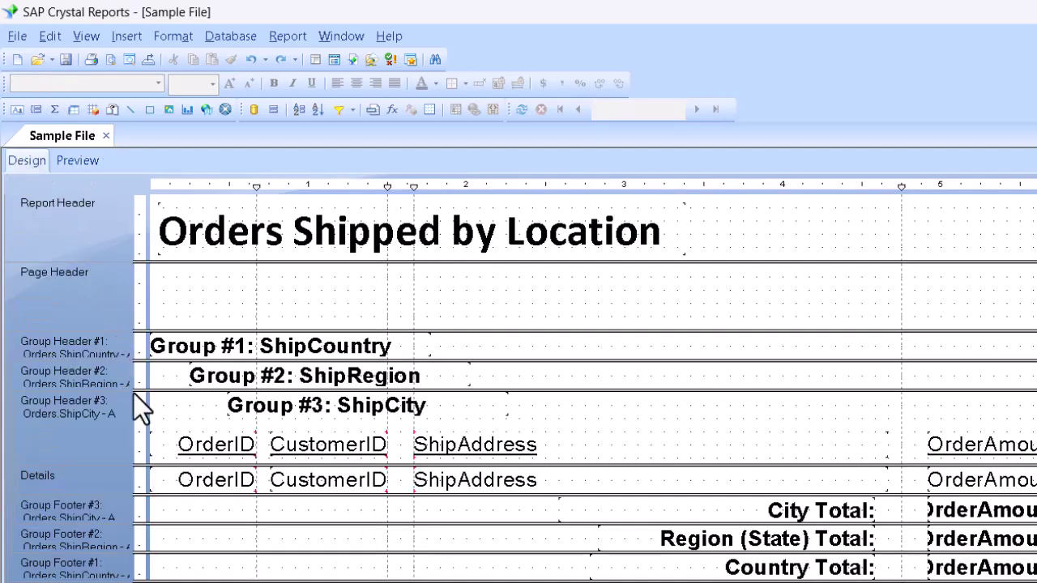
click(75, 374)
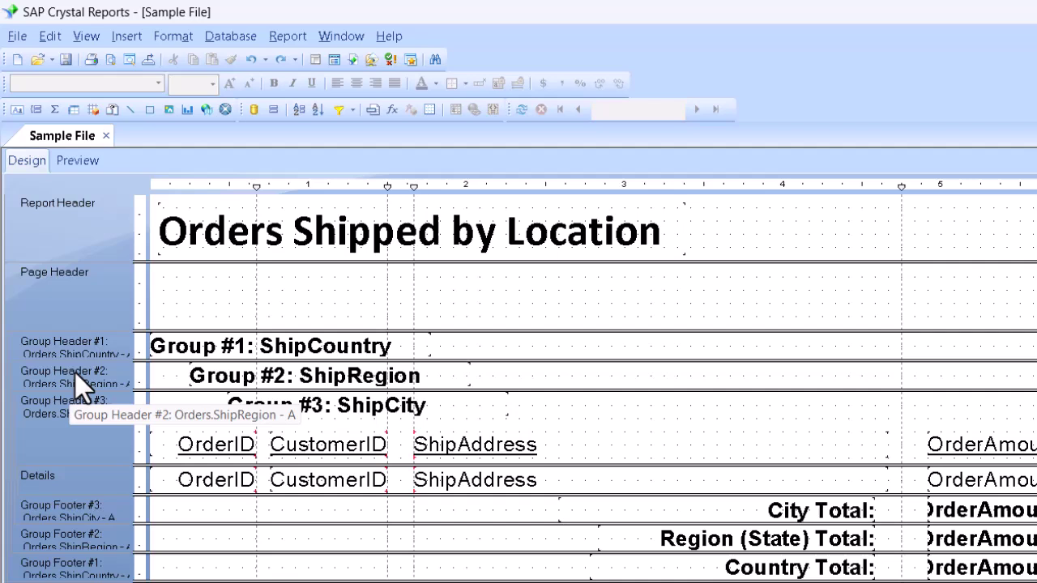
right_click(75, 374)
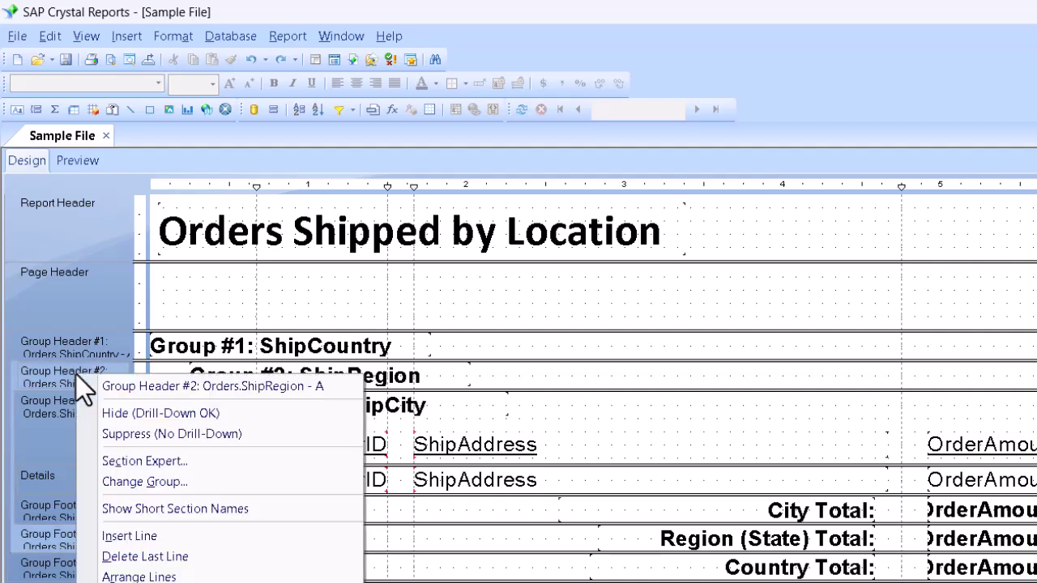
click(205, 463)
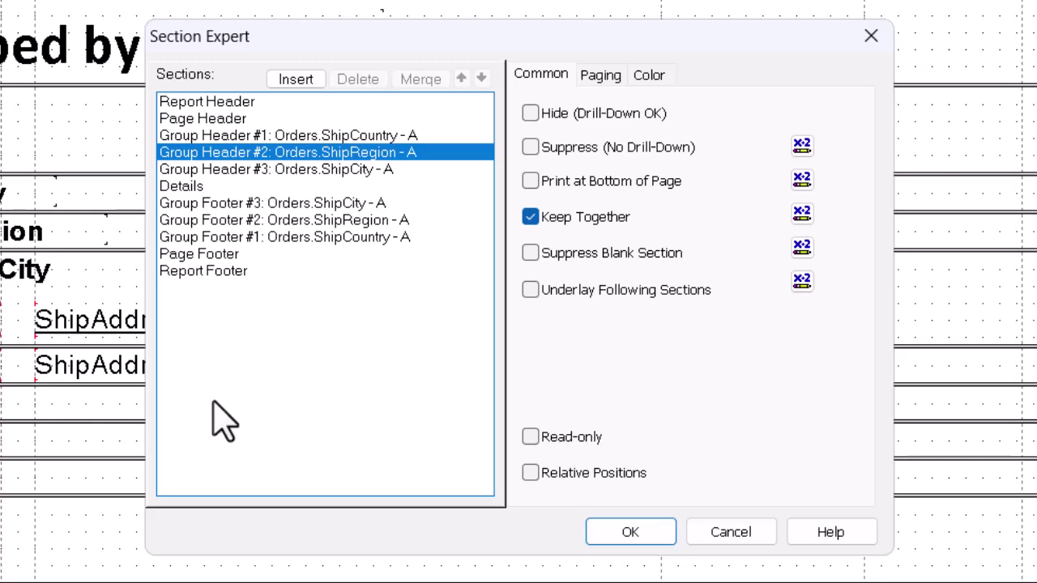
Open the conditional formula for the Suppress (No Drill-Down) option of Group Header #2
click(354, 154)
click(555, 77)
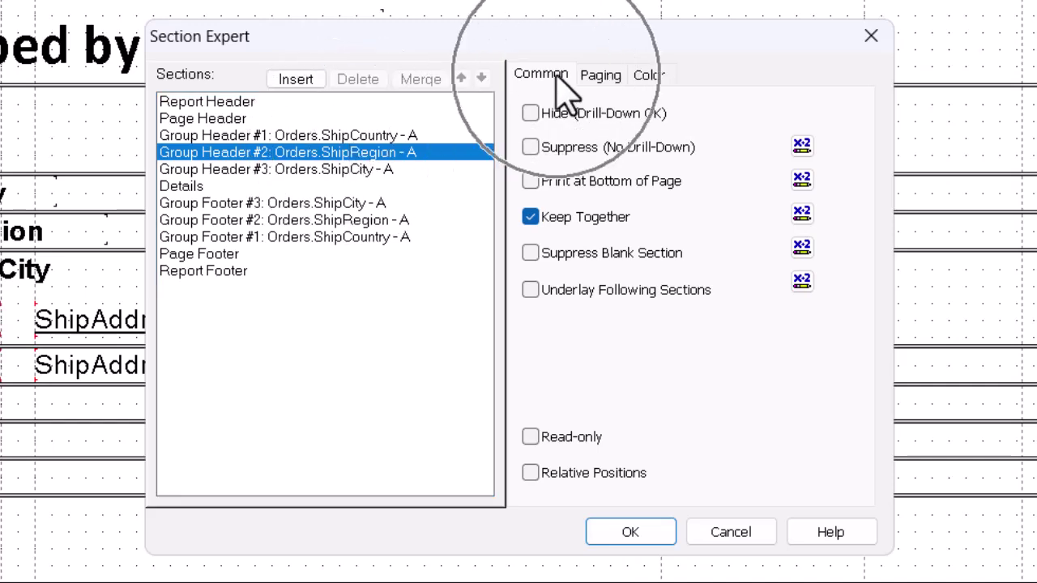
click(556, 75)
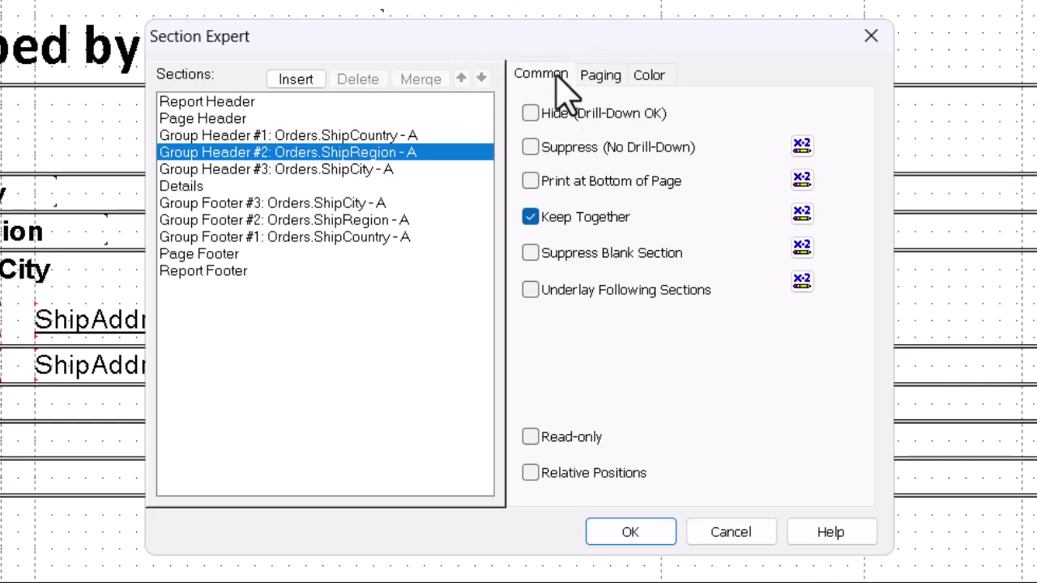
click(635, 149)
click(810, 146)
click(806, 145)
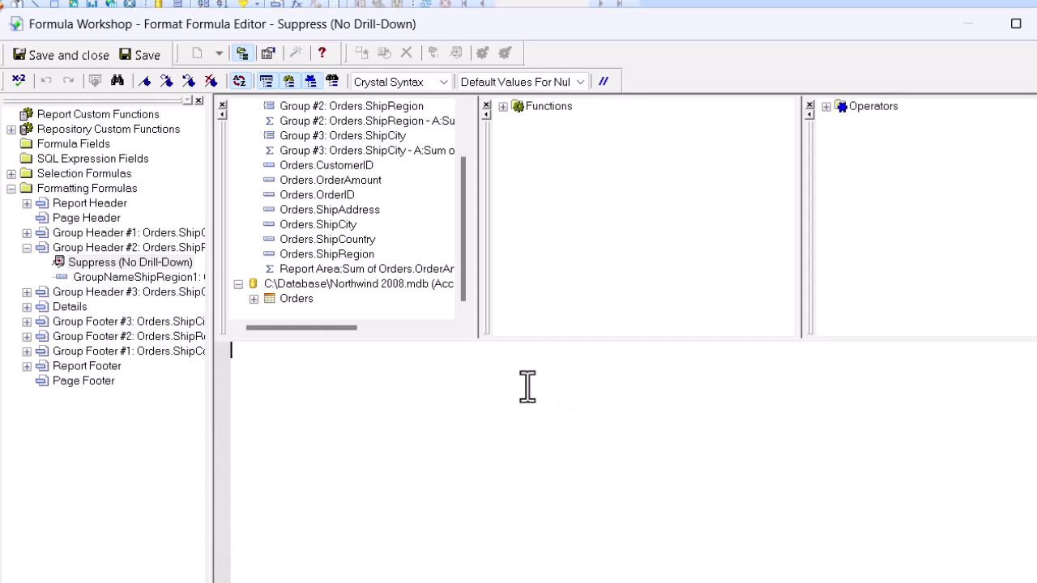
Enter the suppression formula DistinctCount({Orders.ShipRegion},{Orders.ShipCountry})<2 and check it for errors
text(DistinctCount)
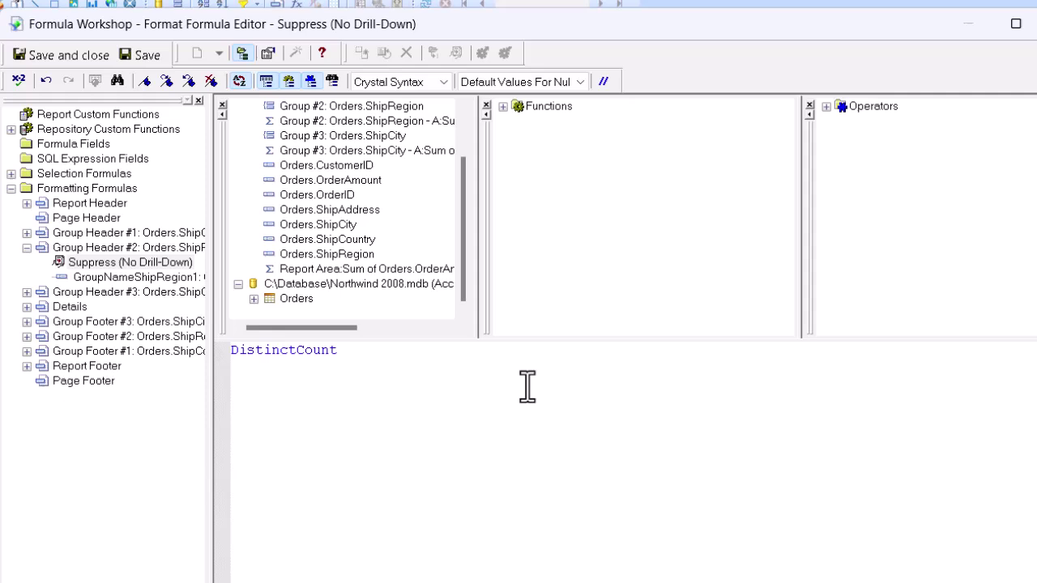
text(()
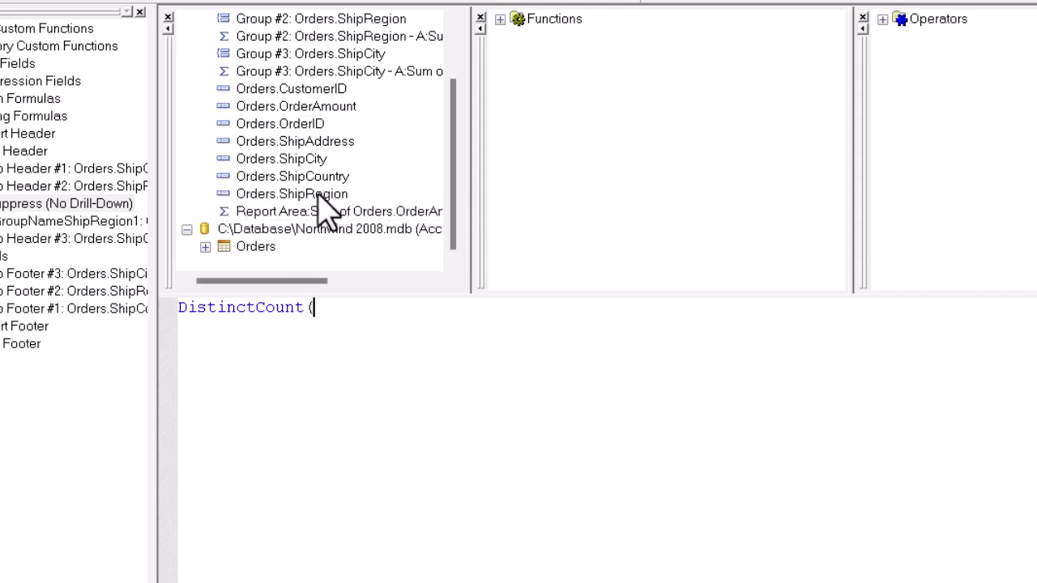
click(319, 196)
click(319, 196)
double_click(318, 195)
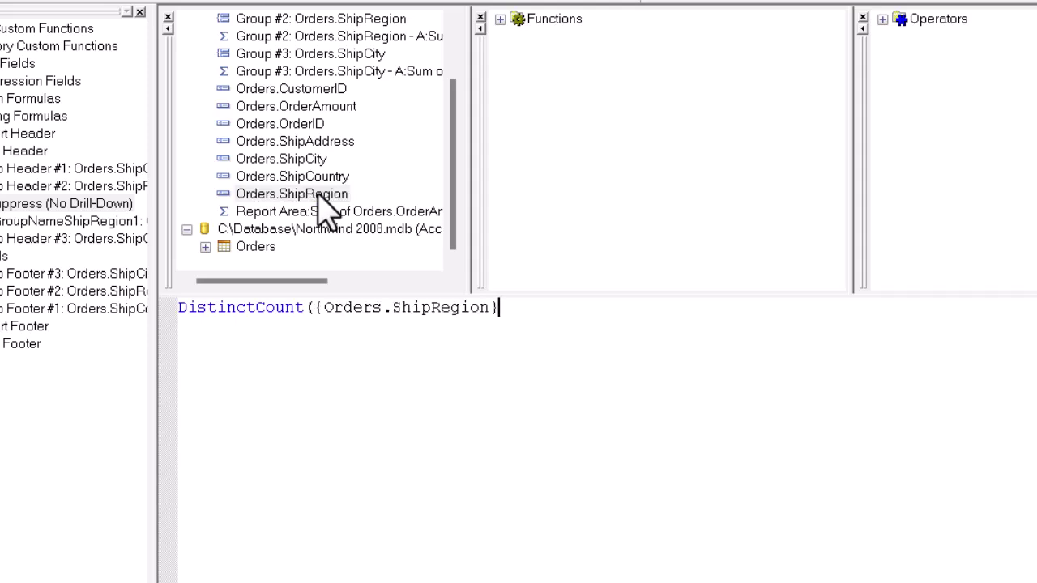
text(,)
double_click(316, 177)
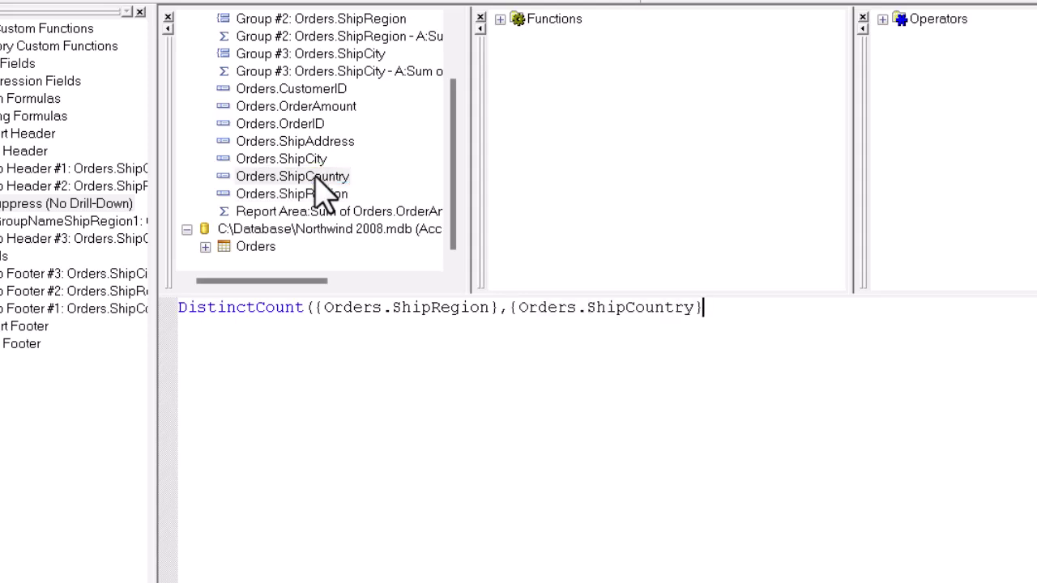
text())
text(<2)
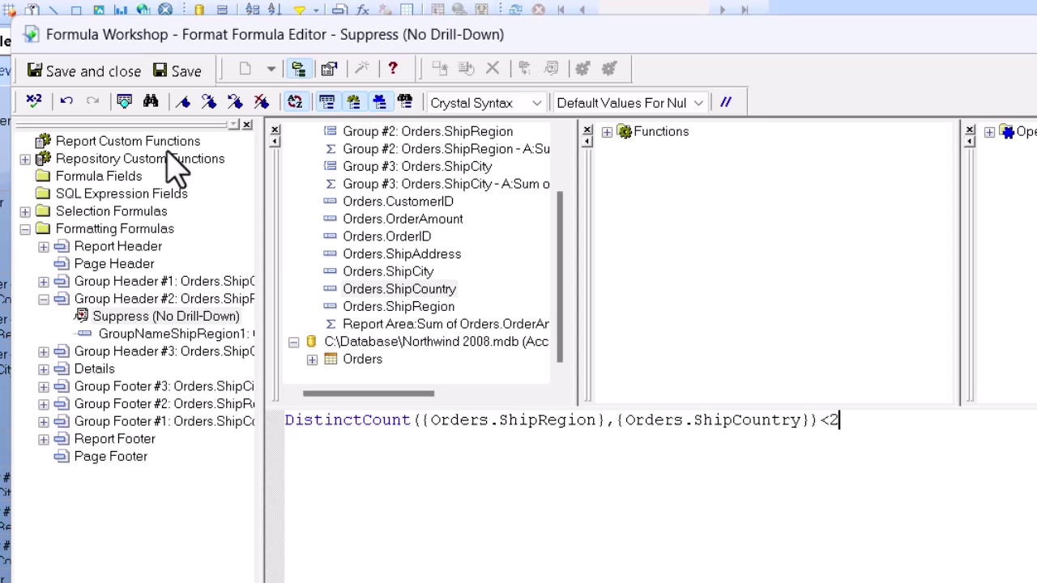
click(33, 101)
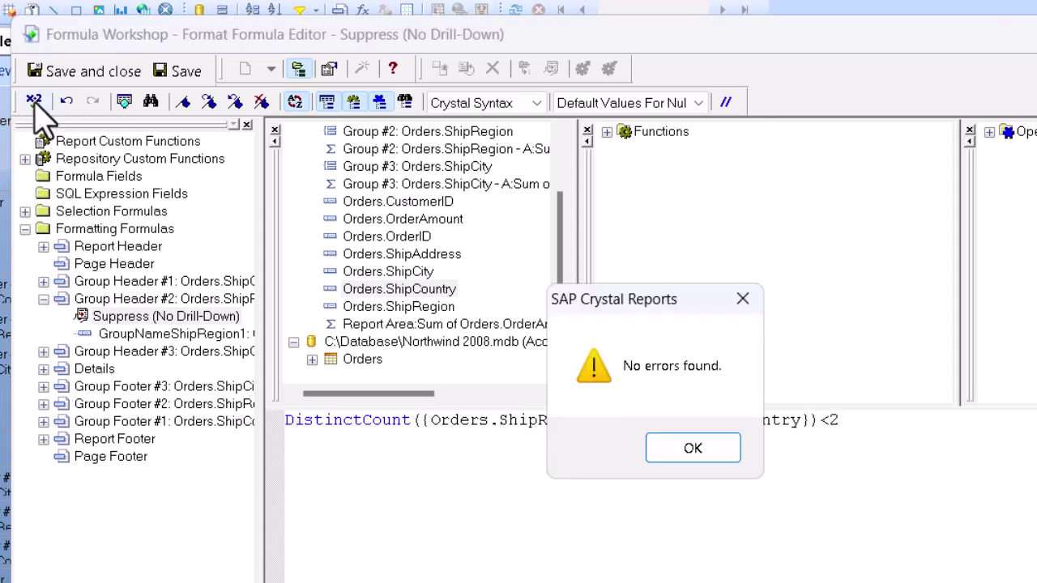
click(697, 450)
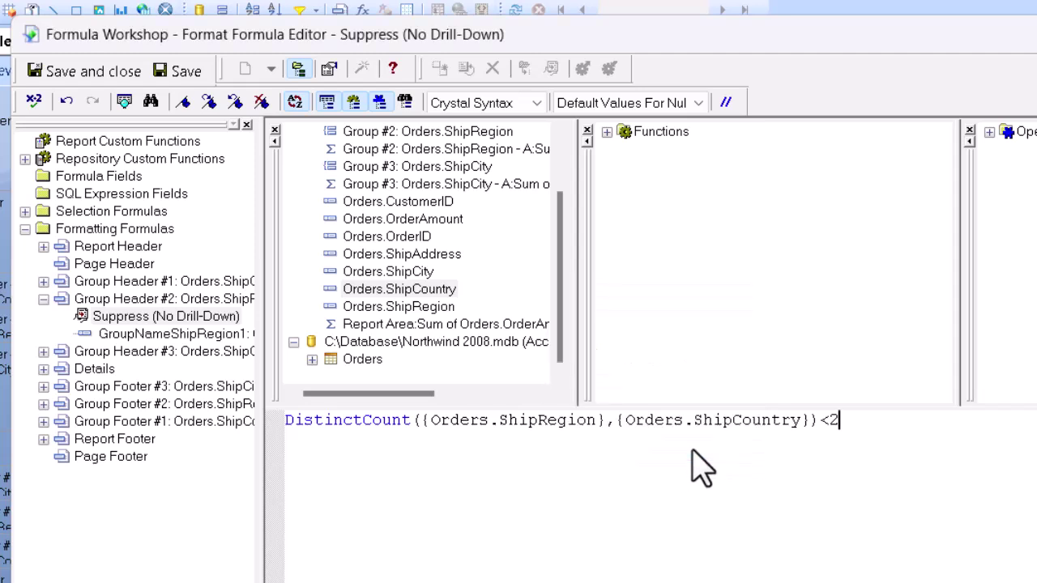
Copy the entire suppression formula, save it and return to the Section Expert
drag(861, 422, 267, 382)
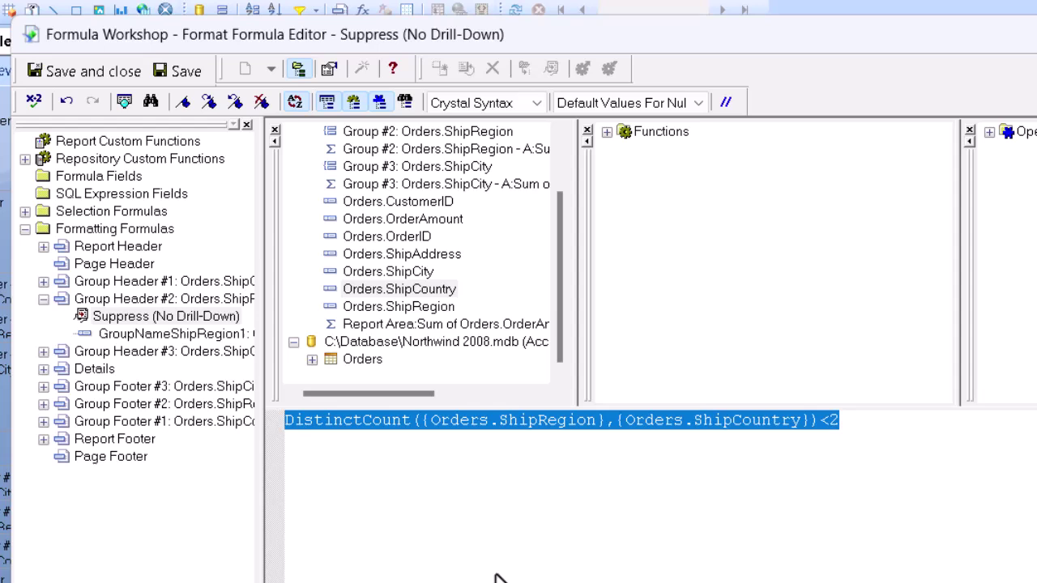
right_click(614, 430)
click(640, 518)
click(578, 560)
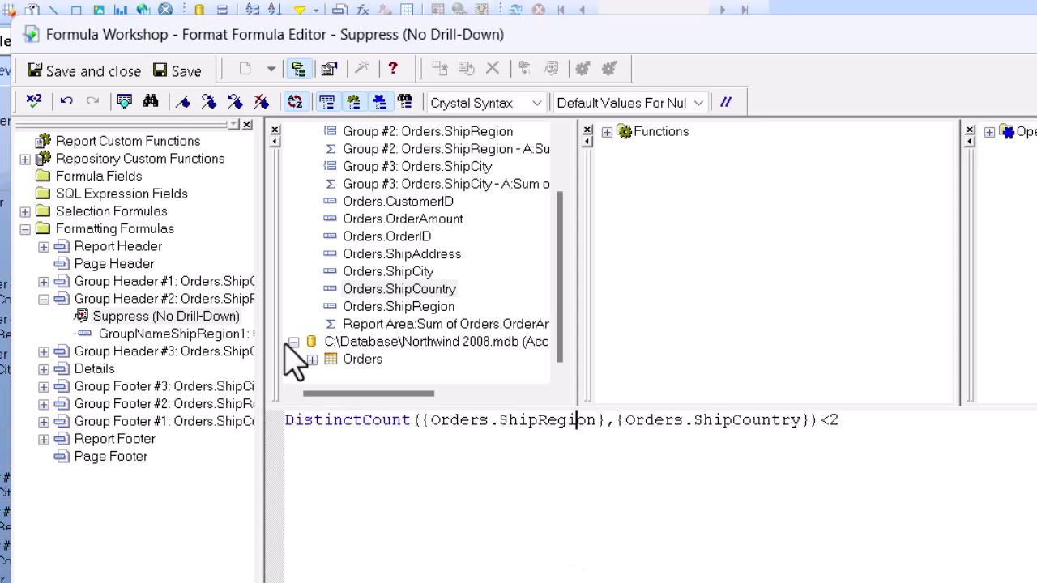
click(69, 73)
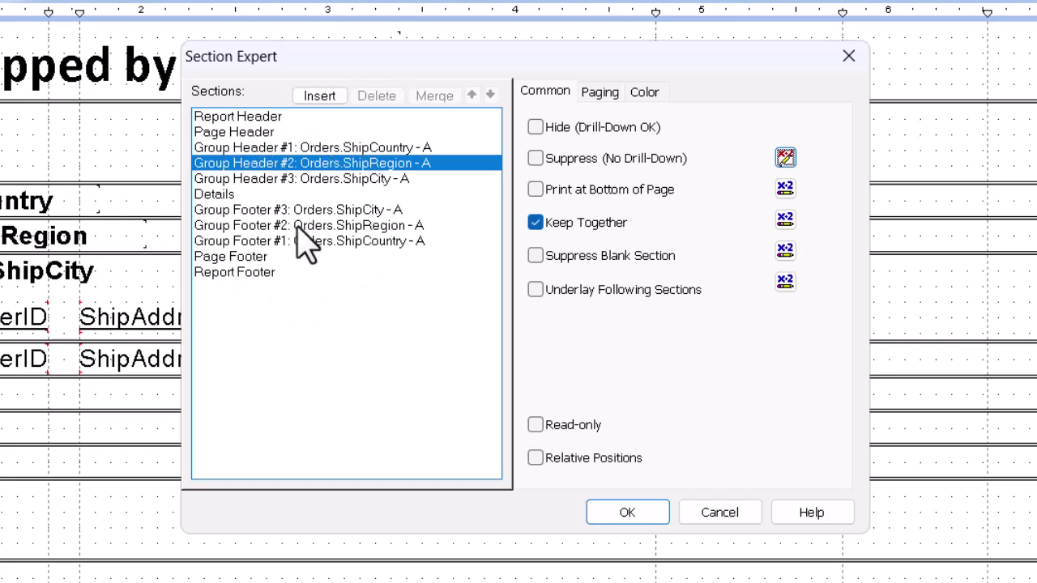
Paste the copied formula as the Suppress (No Drill-Down) condition of Group Footer #2 (Orders.ShipRegion), save it and apply the section settings
click(296, 227)
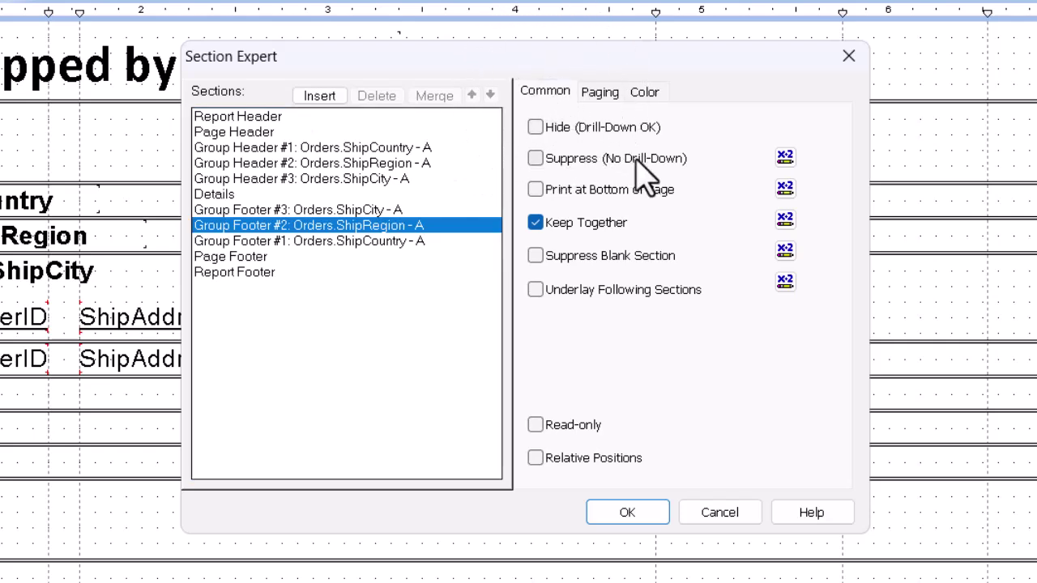
click(783, 157)
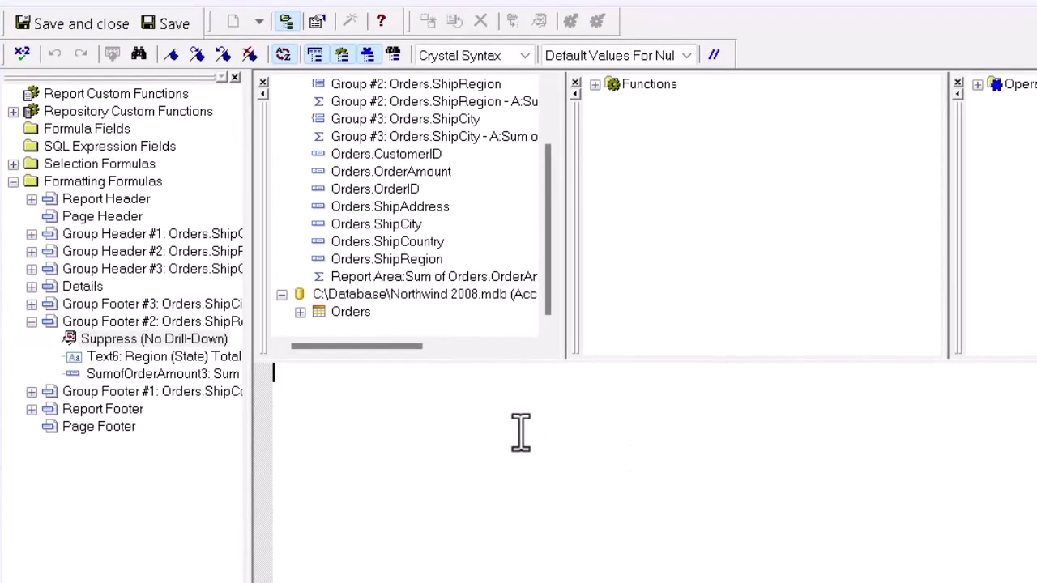
right_click(521, 434)
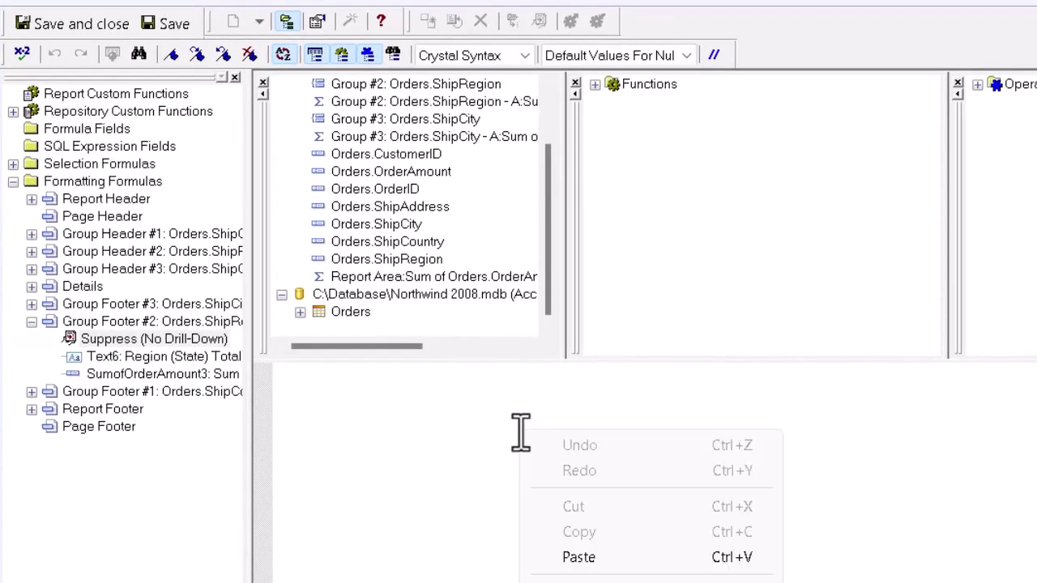
click(579, 558)
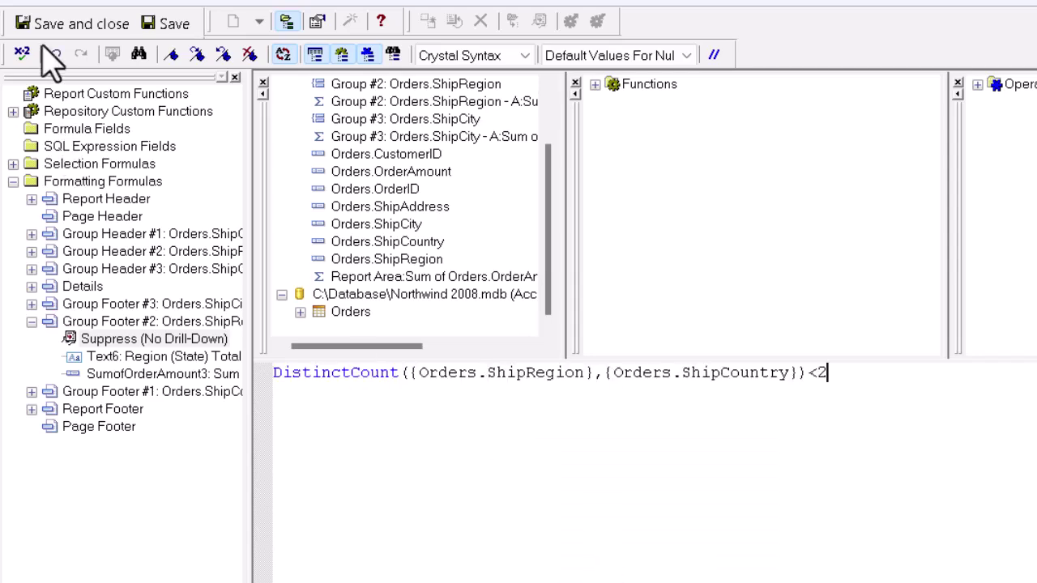
click(77, 24)
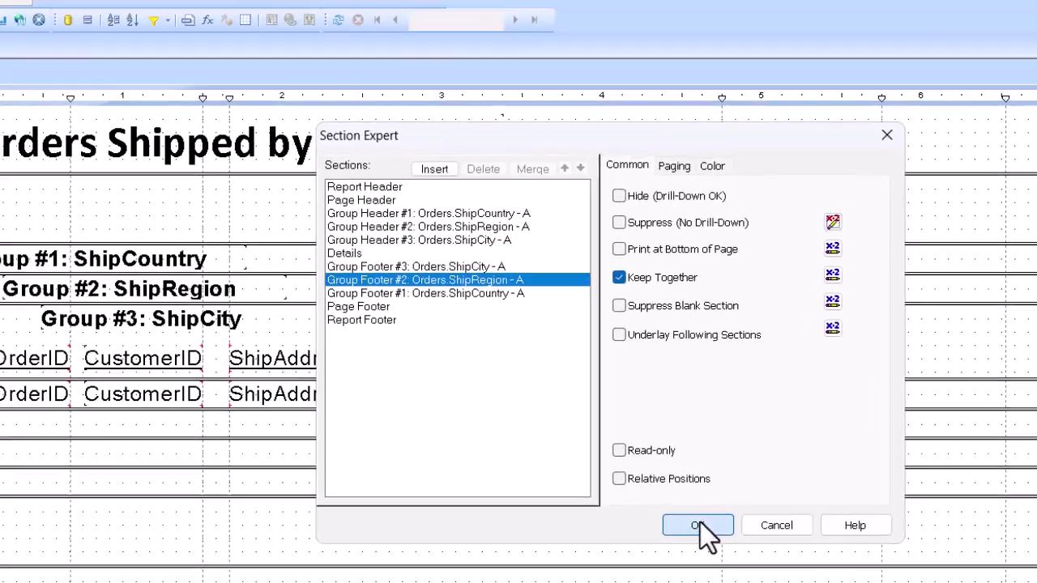
click(606, 513)
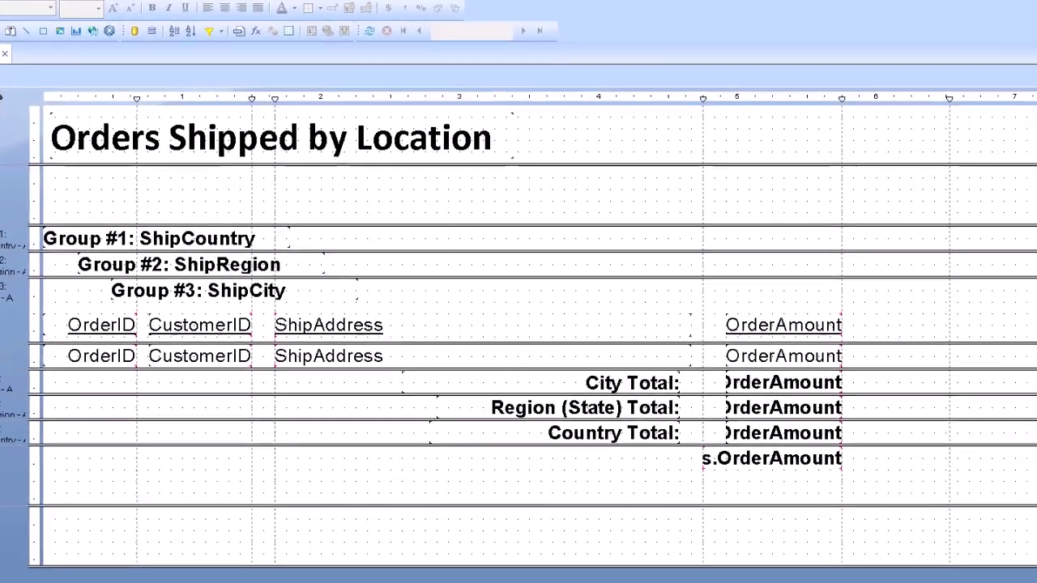
Preview the refreshed report and examine the region headers and totals for Argentina and Austria
key(F5)
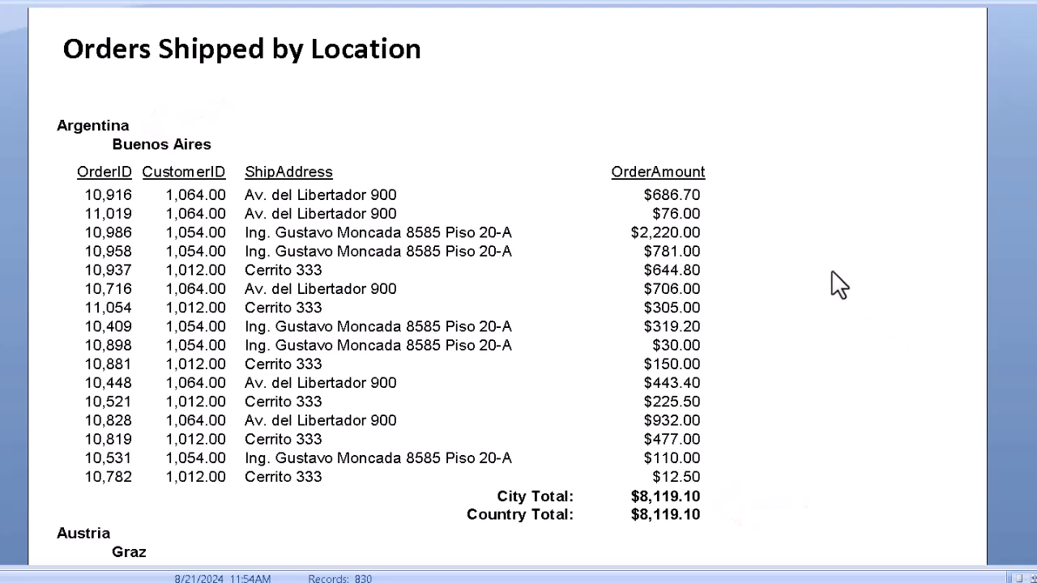
scroll(381, 292, down, 10)
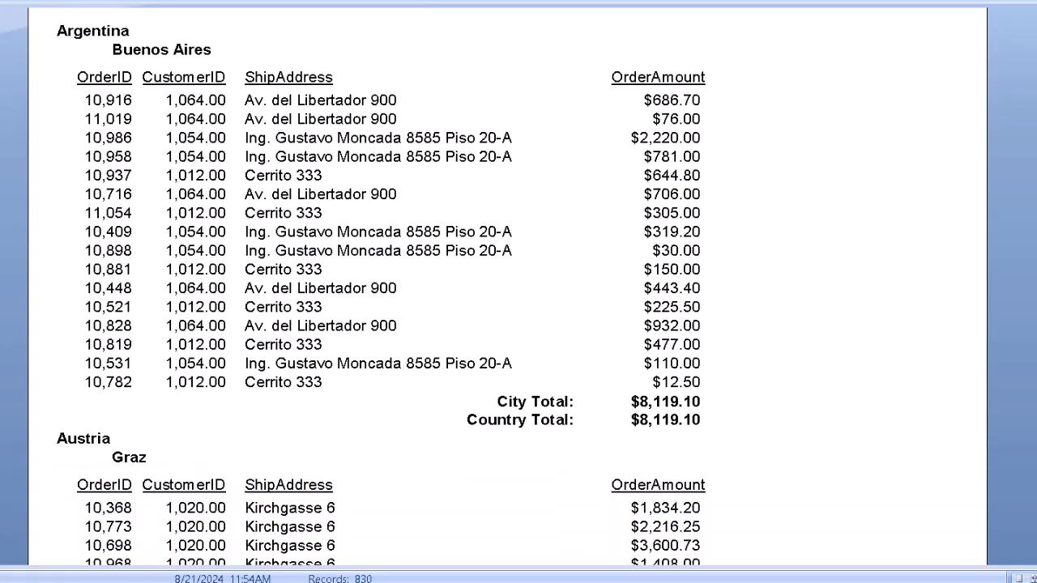
scroll(381, 291, down, 2)
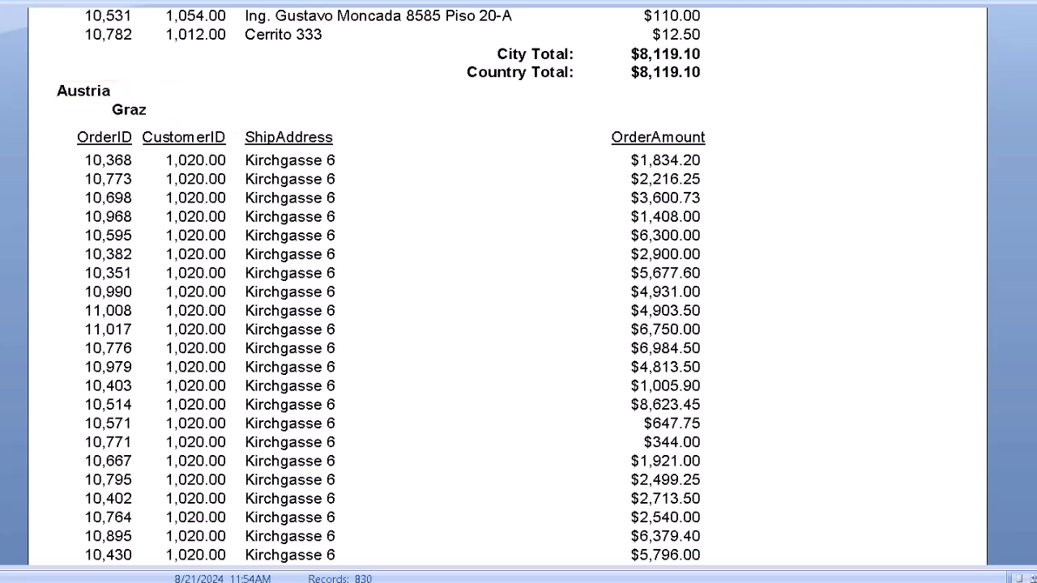
scroll(381, 292, up, 8)
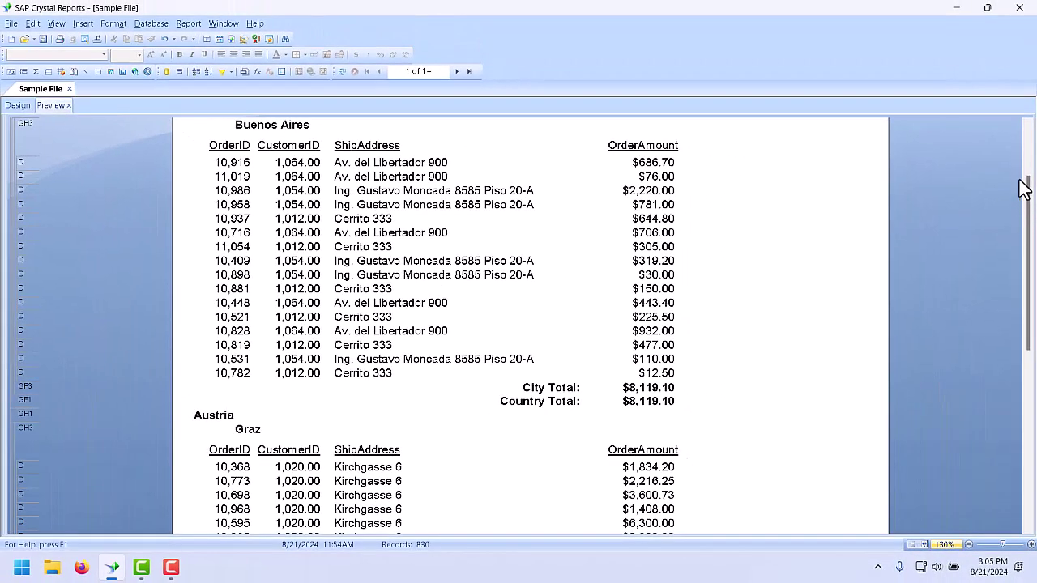
scroll(1029, 185, up, 1)
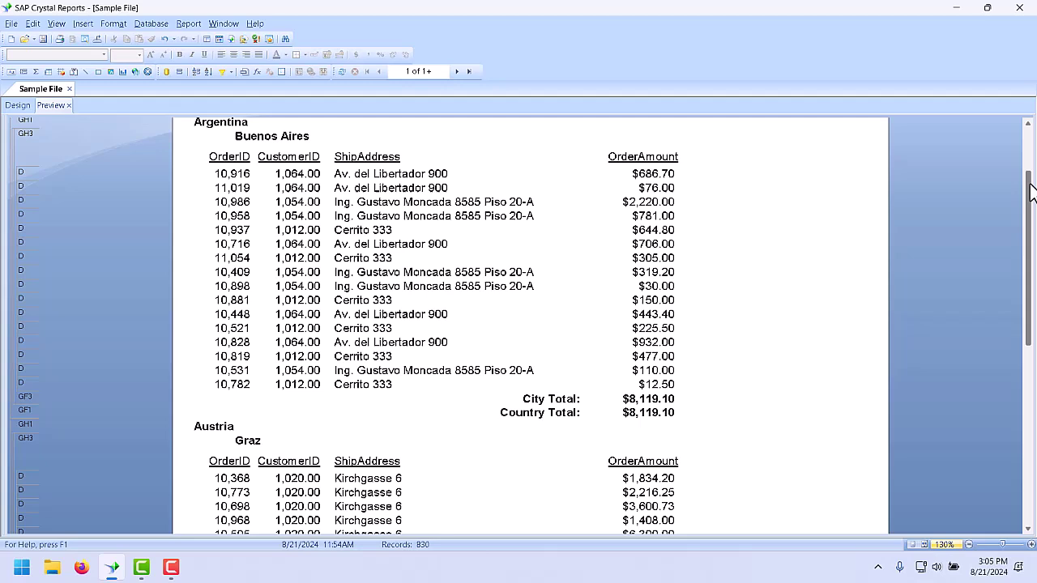